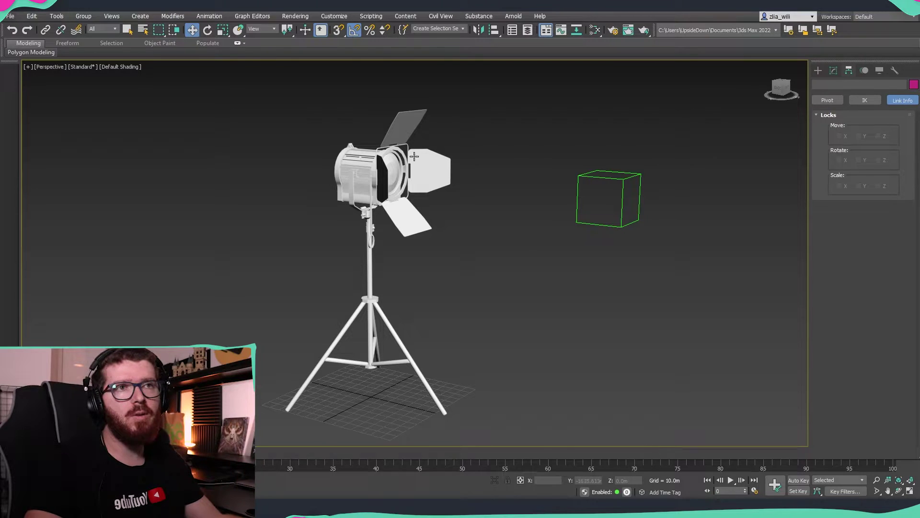
Inspect the rig by selecting the light parts, the dummy box and the stand pole.
{"action": "left_click_drag", "start_coordinate": [275, 93], "coordinate": [683, 422]}
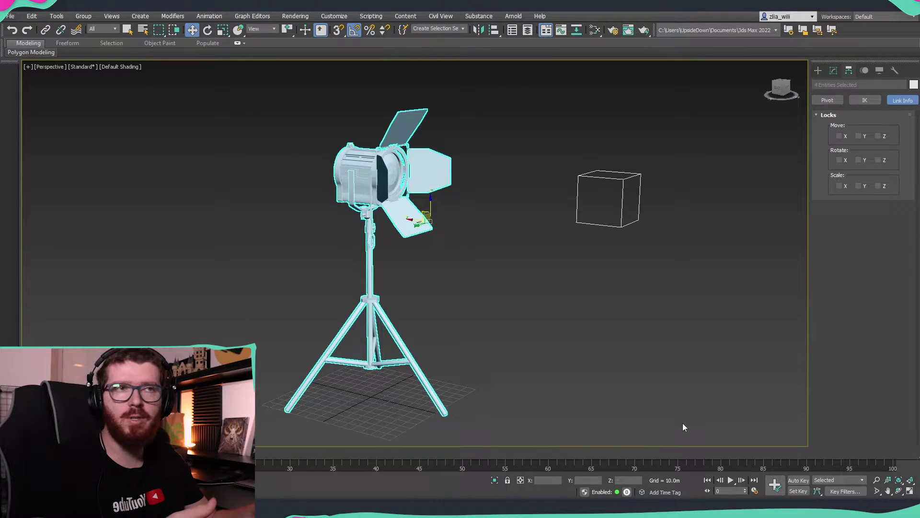
{"action": "left_click", "coordinate": [638, 395]}
{"action": "middle_click_drag", "start_coordinate": [571, 279], "coordinate": [529, 281], "text": "alt"}
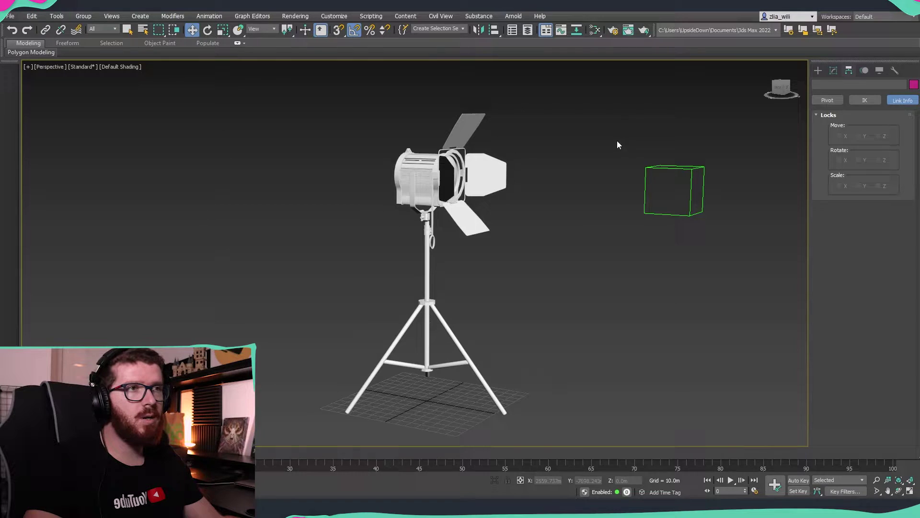
{"action": "left_click_drag", "start_coordinate": [732, 252], "coordinate": [731, 252]}
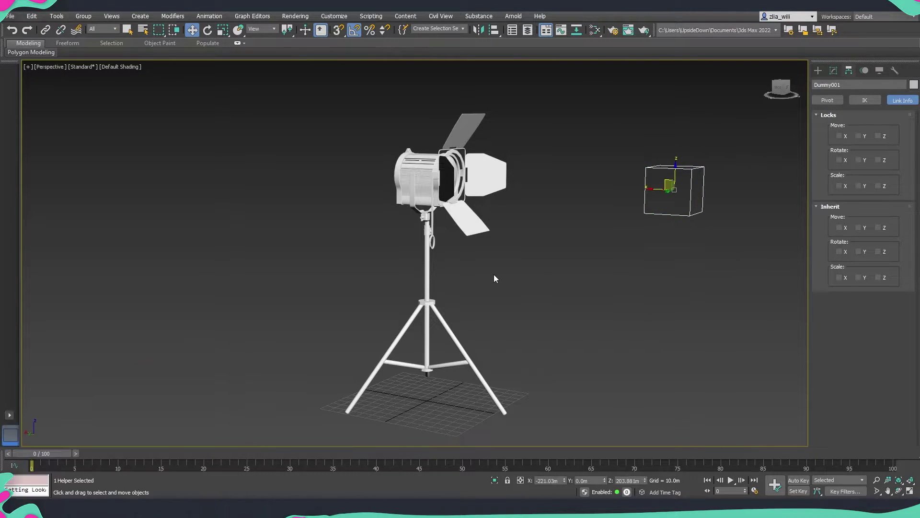
{"action": "left_click", "coordinate": [425, 269]}
{"action": "scroll", "coordinate": [423, 272], "scroll_direction": "up", "scroll_amount": 3}
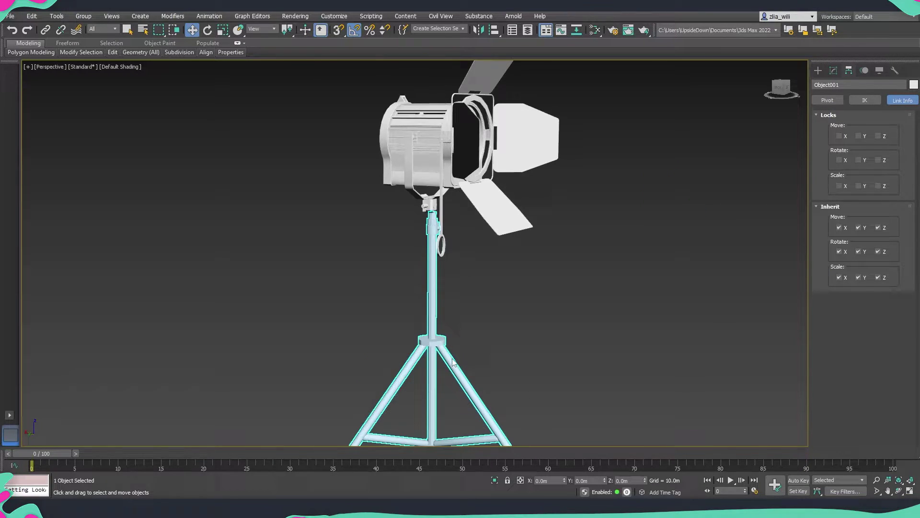
{"action": "scroll", "coordinate": [453, 361], "scroll_direction": "down", "scroll_amount": 4}
{"action": "scroll", "coordinate": [468, 312], "scroll_direction": "up", "scroll_amount": 4}
Select the yoke Object002, undo a trial sideways shift, and reset its Y position to 0.
{"action": "left_click", "coordinate": [448, 226]}
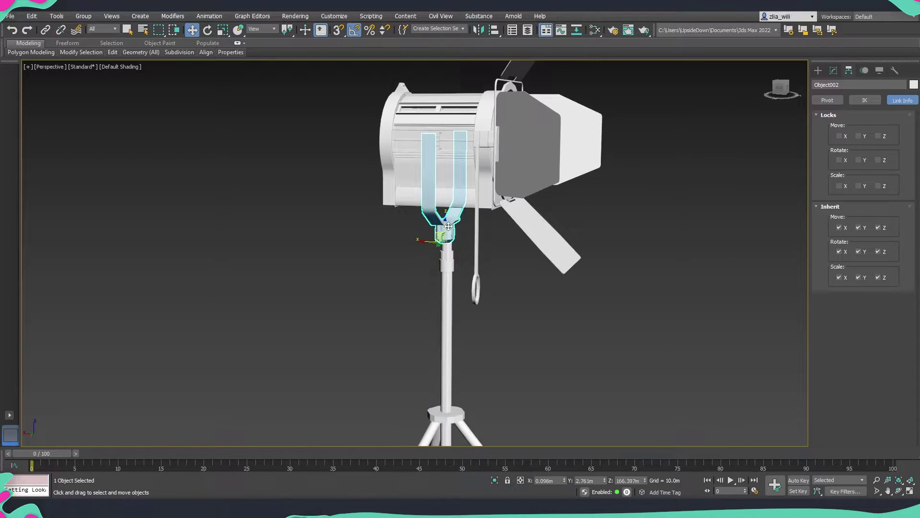
{"action": "middle_click_drag", "start_coordinate": [448, 226], "coordinate": [584, 302], "text": "alt"}
{"action": "scroll", "coordinate": [460, 244], "scroll_direction": "up", "scroll_amount": 4}
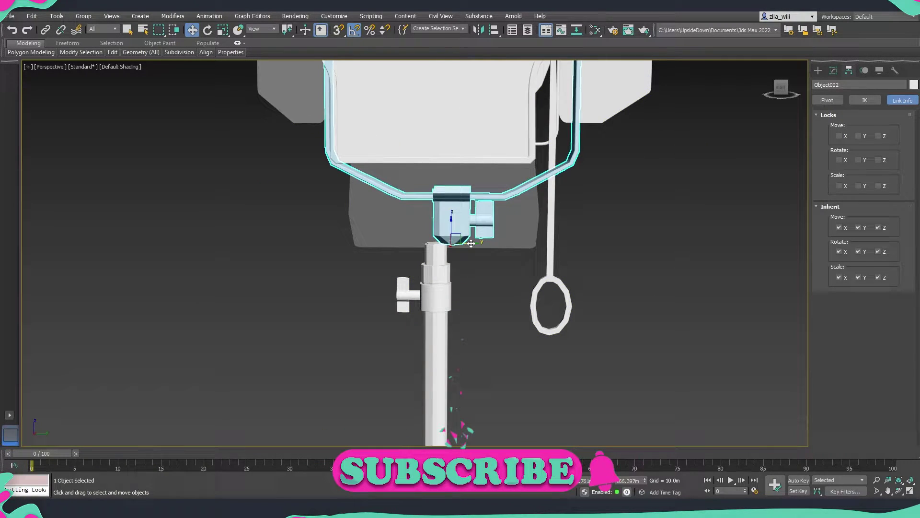
{"action": "left_click_drag", "start_coordinate": [471, 243], "coordinate": [453, 245]}
{"action": "key", "text": "ctrl+z"}
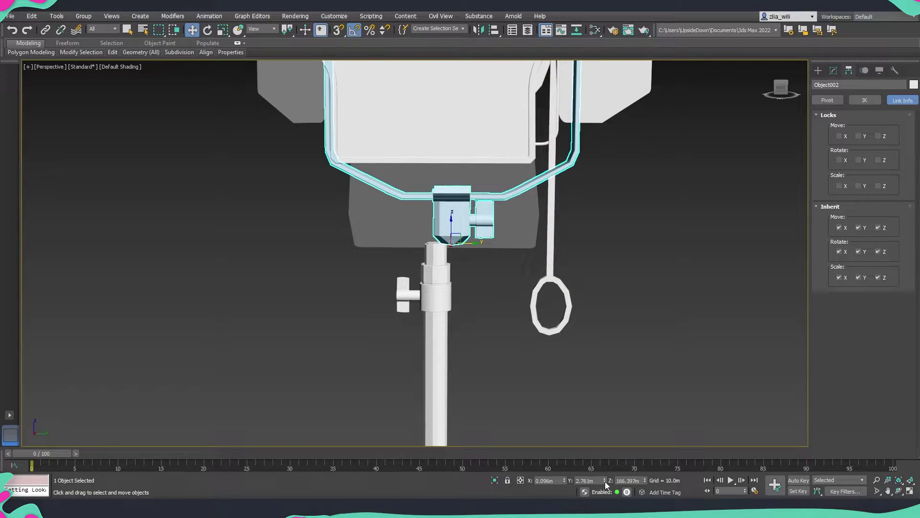
{"action": "right_click", "coordinate": [604, 481]}
Orbit around the light to check the lamp head and dummy box together, then deselect.
{"action": "scroll", "coordinate": [462, 231], "scroll_direction": "down", "scroll_amount": 5}
{"action": "middle_click_drag", "start_coordinate": [522, 293], "coordinate": [582, 341], "text": "alt"}
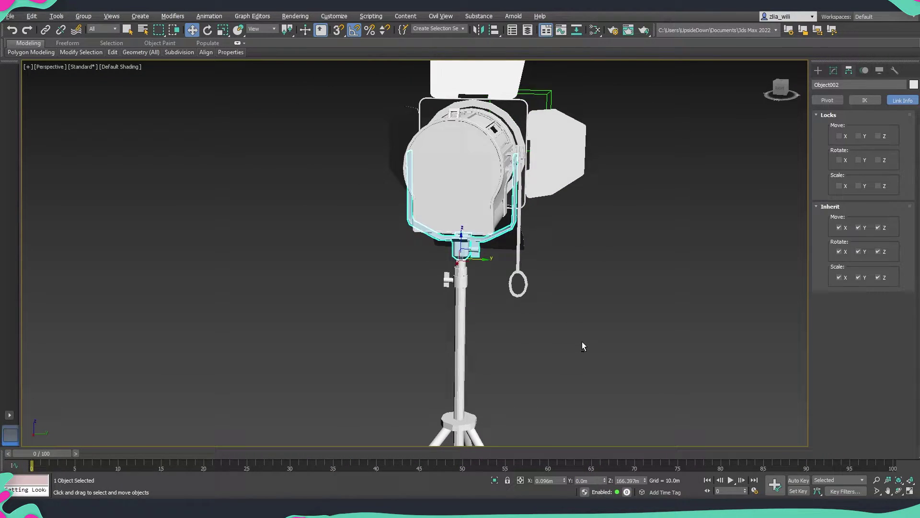
{"action": "left_click", "coordinate": [468, 194]}
{"action": "scroll", "coordinate": [552, 298], "scroll_direction": "down", "scroll_amount": 2}
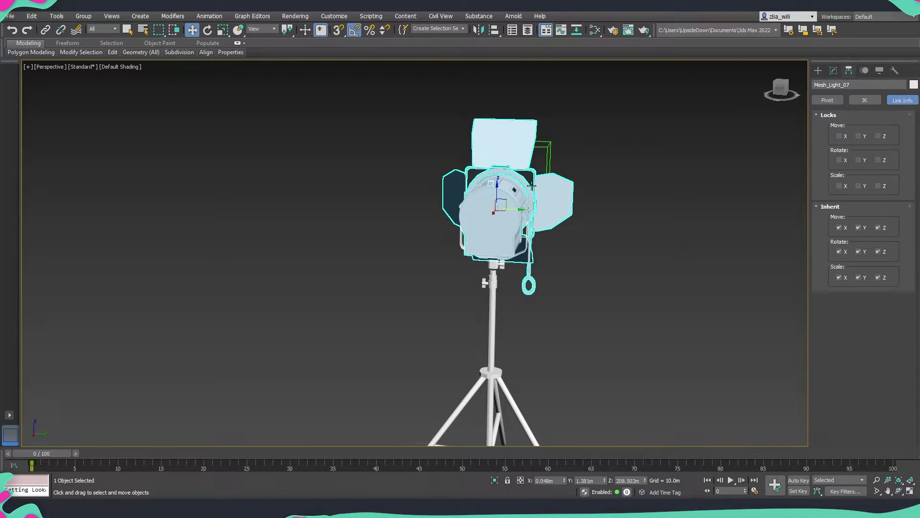
{"action": "middle_click_drag", "start_coordinate": [546, 248], "coordinate": [486, 190], "text": "alt"}
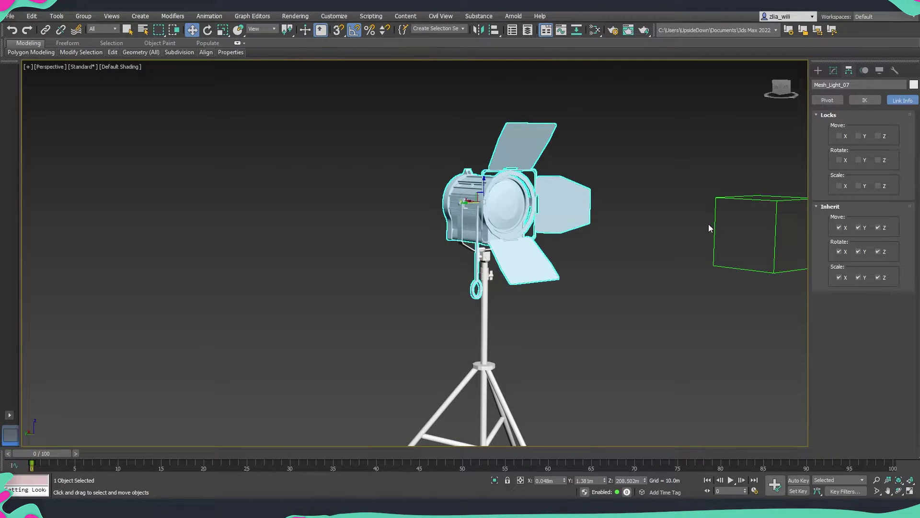
{"action": "scroll", "coordinate": [711, 228], "scroll_direction": "down", "scroll_amount": 3}
{"action": "middle_click_drag", "start_coordinate": [710, 228], "coordinate": [632, 240], "text": "alt"}
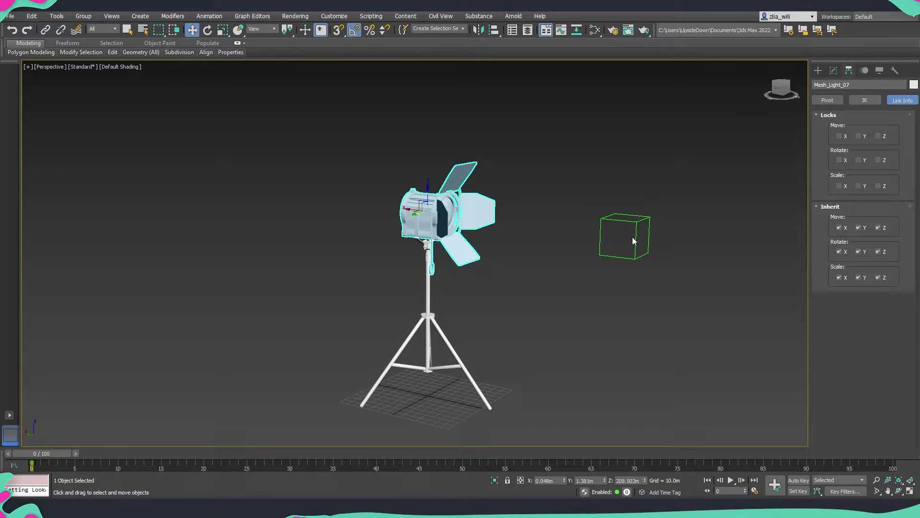
{"action": "left_click", "coordinate": [688, 284]}
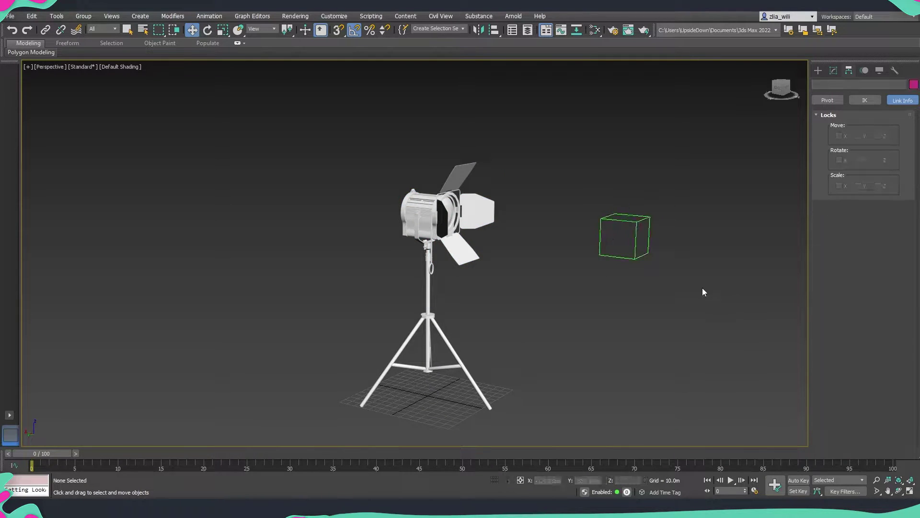
Show the Create panel's Helpers, choose Dummy, and select the Dummy001 box beside the lamp.
{"action": "left_click", "coordinate": [818, 71]}
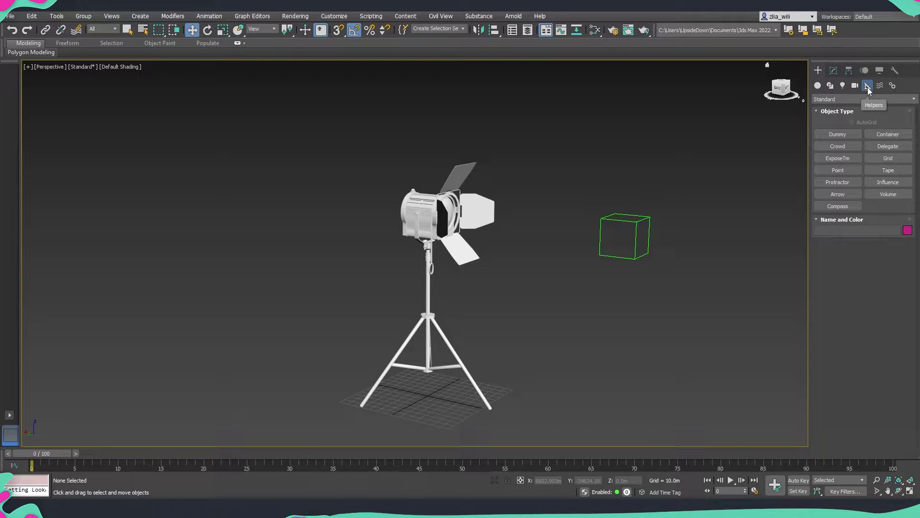
{"action": "left_click", "coordinate": [841, 136]}
{"action": "left_click", "coordinate": [636, 240]}
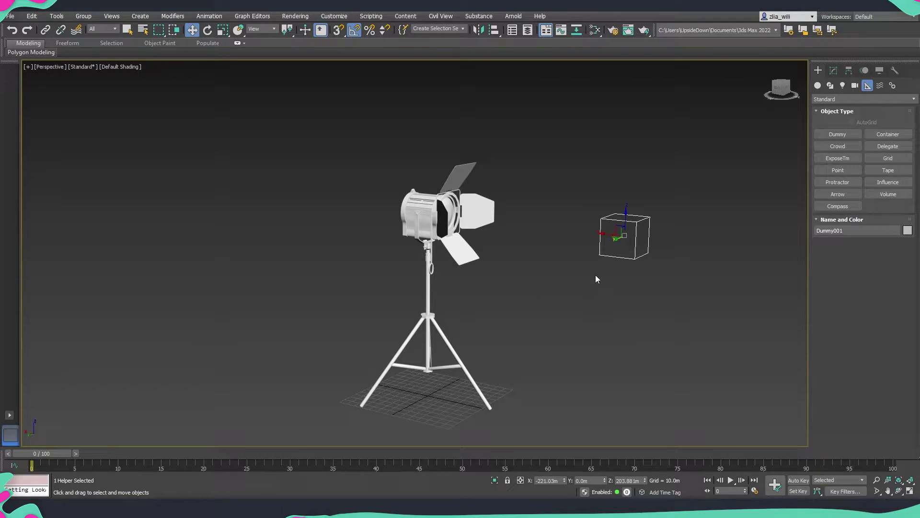
Link the yoke Object002 as a child of Mesh_Light_07 using Select and Link.
{"action": "middle_click_drag", "start_coordinate": [565, 153], "coordinate": [562, 269], "text": "alt"}
{"action": "scroll", "coordinate": [563, 269], "scroll_direction": "up", "scroll_amount": 4}
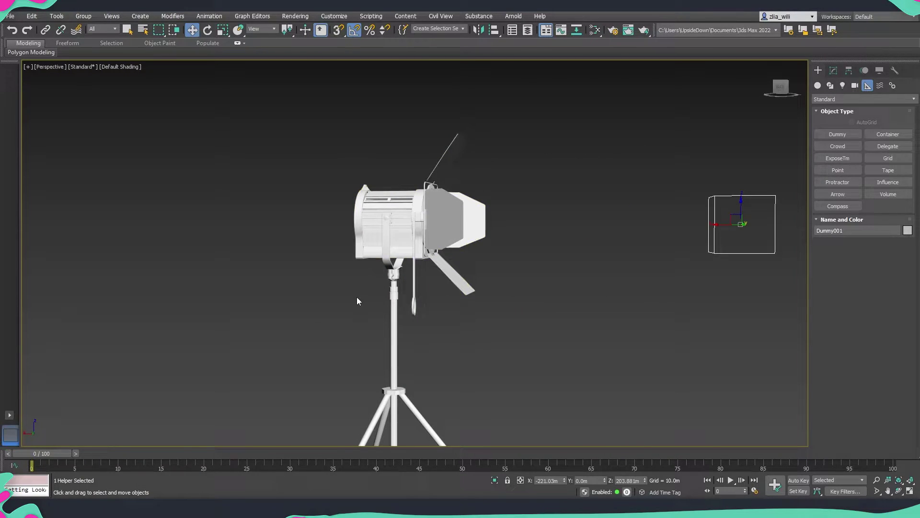
{"action": "scroll", "coordinate": [390, 276], "scroll_direction": "up", "scroll_amount": 2}
{"action": "left_click", "coordinate": [395, 273]}
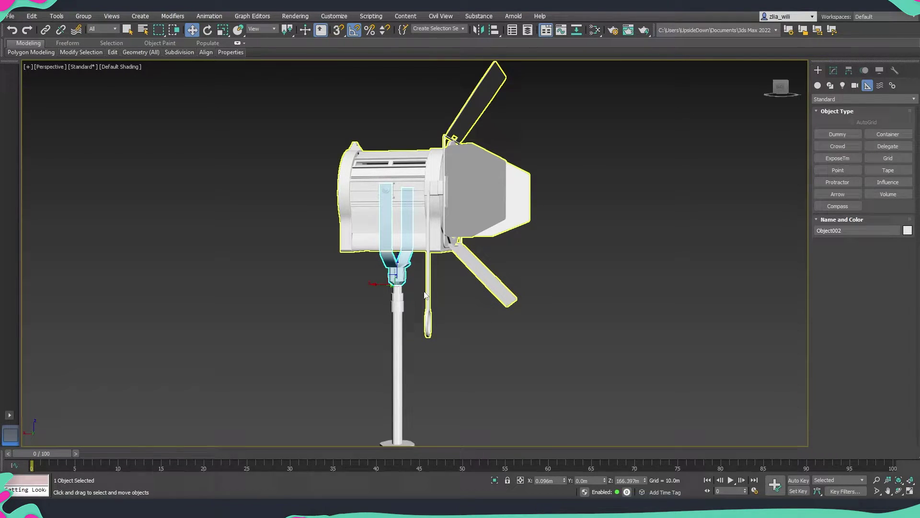
{"action": "middle_click_drag", "start_coordinate": [424, 294], "coordinate": [470, 297]}
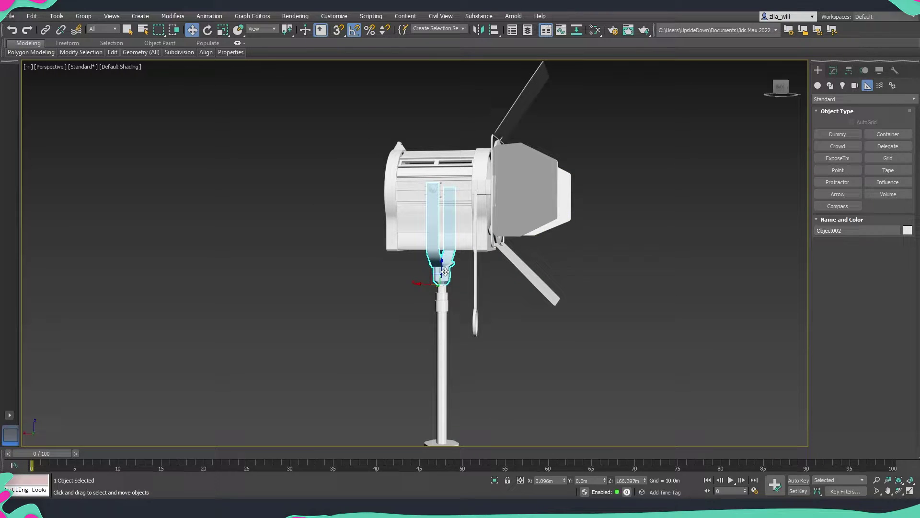
{"action": "left_click", "coordinate": [48, 31]}
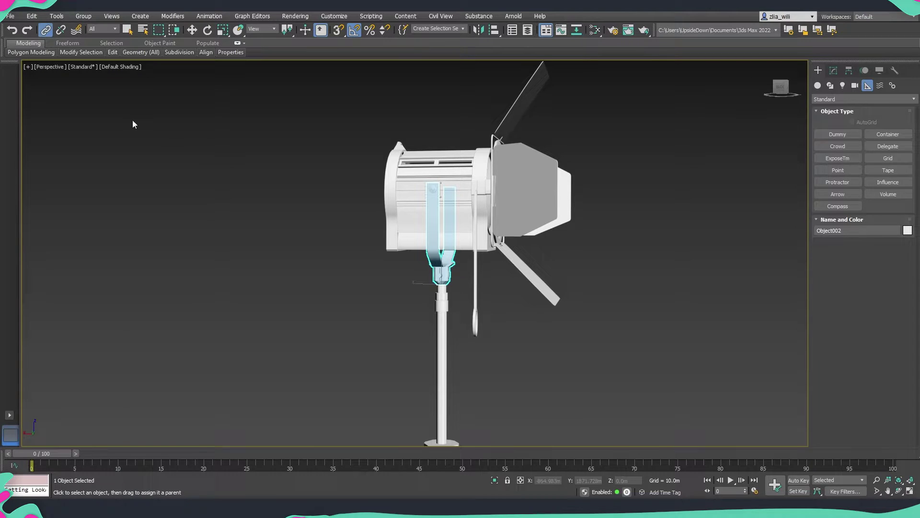
{"action": "left_click_drag", "start_coordinate": [450, 273], "coordinate": [481, 229]}
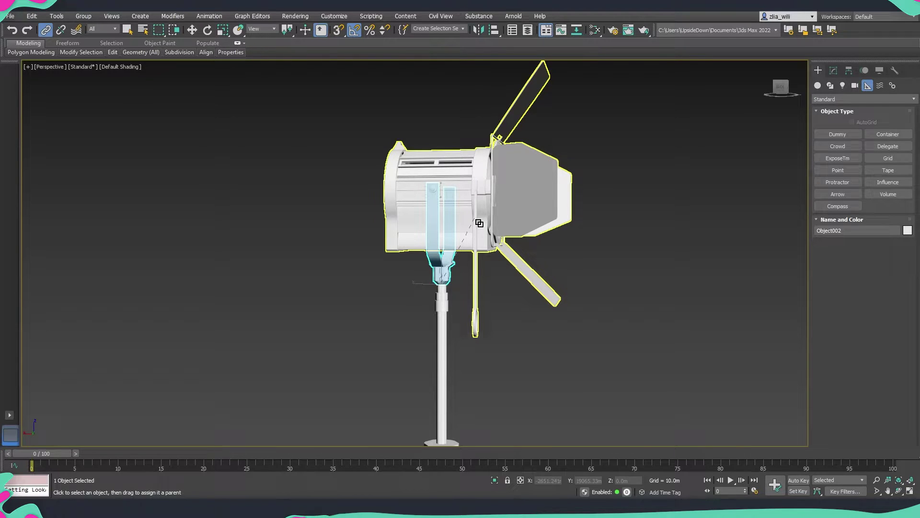
{"action": "left_click_drag", "start_coordinate": [479, 222], "coordinate": [479, 223]}
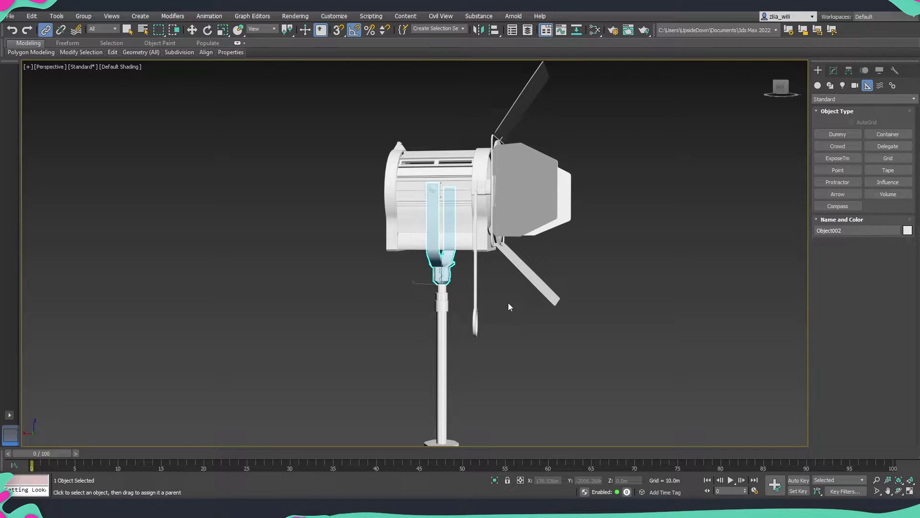
{"action": "left_click", "coordinate": [499, 235]}
{"action": "key", "text": "w"}
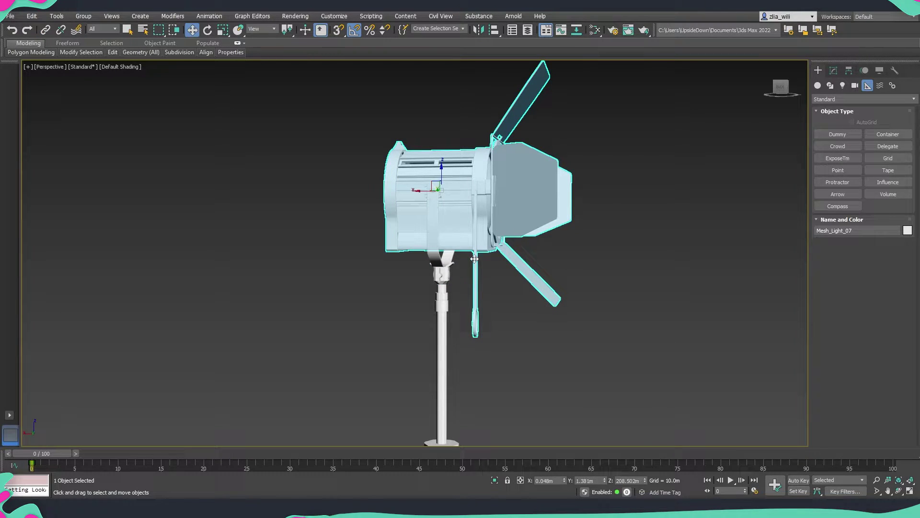
{"action": "left_click_drag", "start_coordinate": [421, 192], "coordinate": [617, 219]}
{"action": "key", "text": "ctrl+z"}
{"action": "key", "text": "ctrl+y"}
{"action": "key", "text": "ctrl+z"}
{"action": "key", "text": "ctrl+y"}
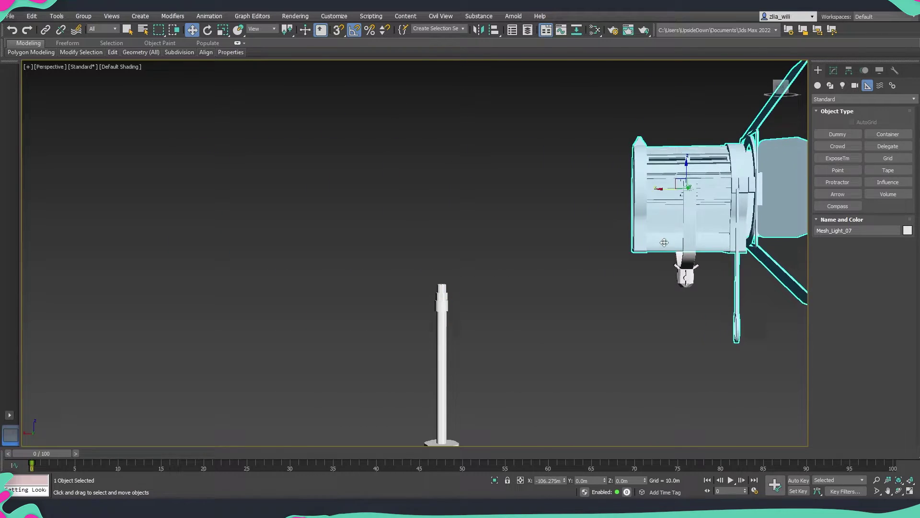
{"action": "key", "text": "ctrl+z"}
{"action": "key", "text": "ctrl+z"}
{"action": "key", "text": "ctrl+z"}
{"action": "key", "text": "ctrl+z"}
{"action": "key", "text": "ctrl+z"}
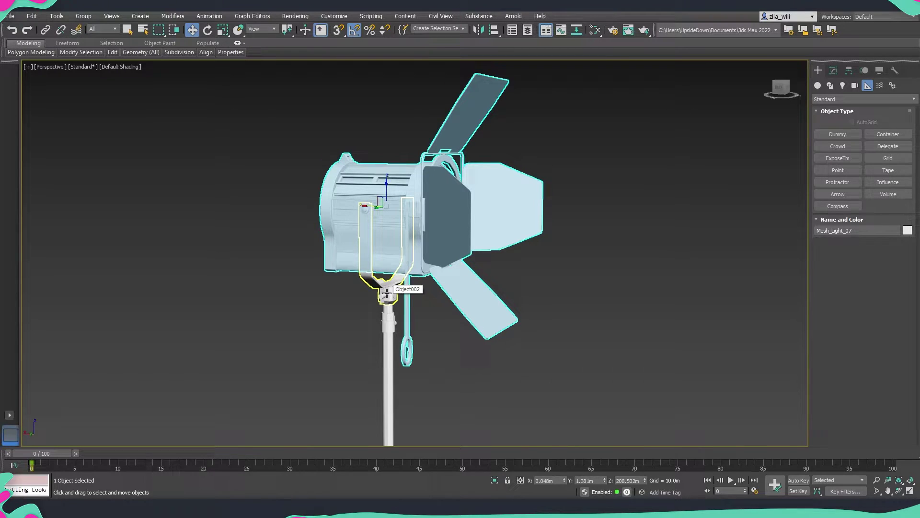
{"action": "middle_click_drag", "start_coordinate": [406, 291], "coordinate": [325, 173], "text": "alt"}
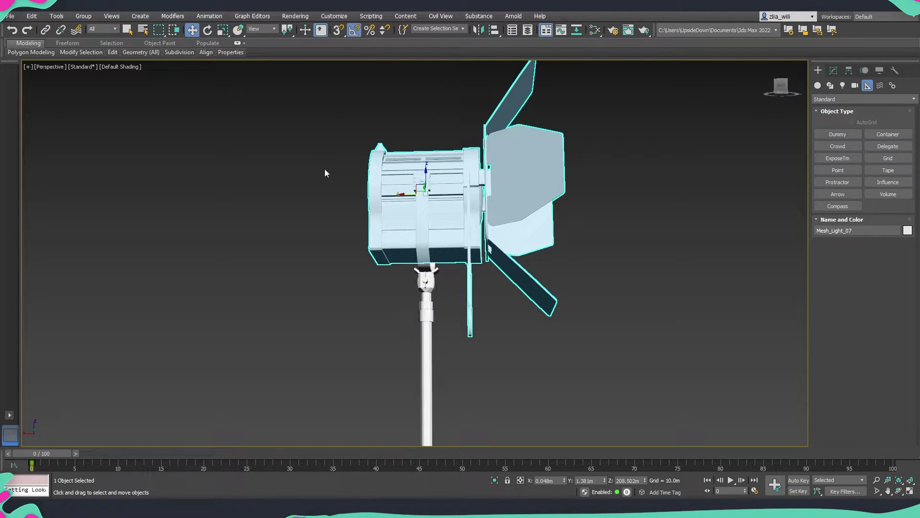
{"action": "middle_click_drag", "start_coordinate": [474, 230], "coordinate": [463, 191], "text": "alt"}
{"action": "key", "text": "e"}
{"action": "left_click_drag", "start_coordinate": [422, 184], "coordinate": [438, 194]}
{"action": "key", "text": "ctrl+z"}
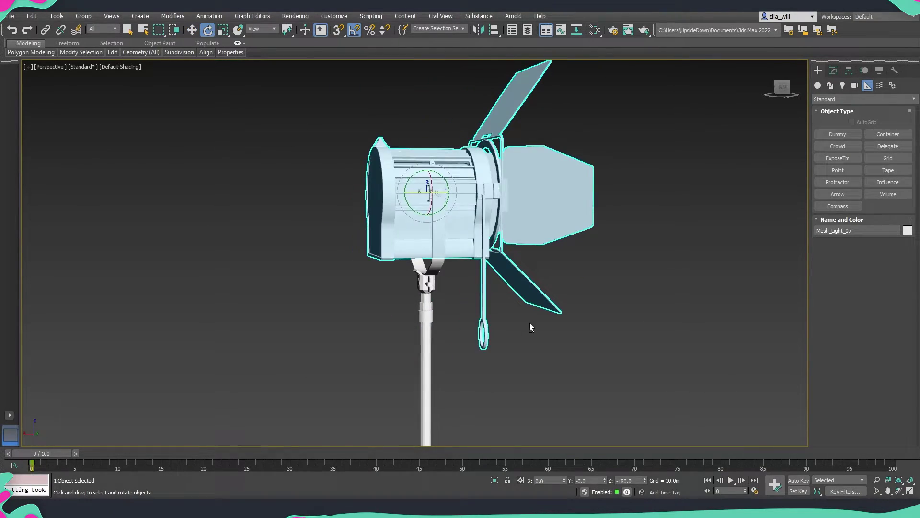
{"action": "middle_click_drag", "start_coordinate": [530, 323], "coordinate": [482, 325], "text": "alt"}
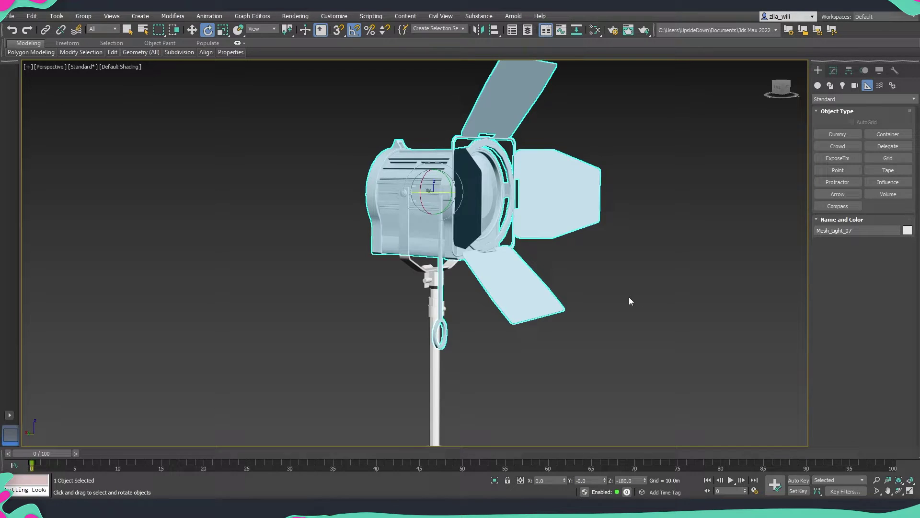
{"action": "middle_click_drag", "start_coordinate": [629, 301], "coordinate": [480, 300], "text": "alt"}
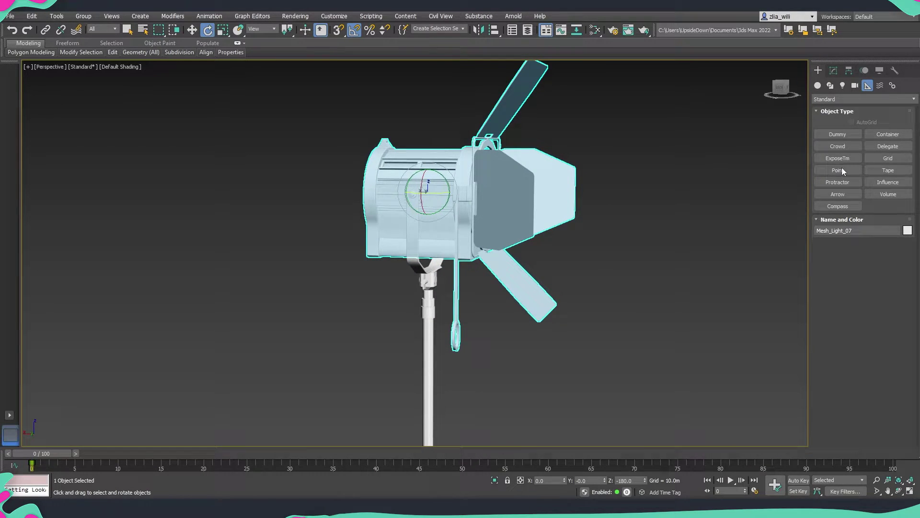
Lock Mesh_Light_07's Move X, Y, Z and Rotate X, Y in Hierarchy Link Info.
{"action": "left_click", "coordinate": [847, 72]}
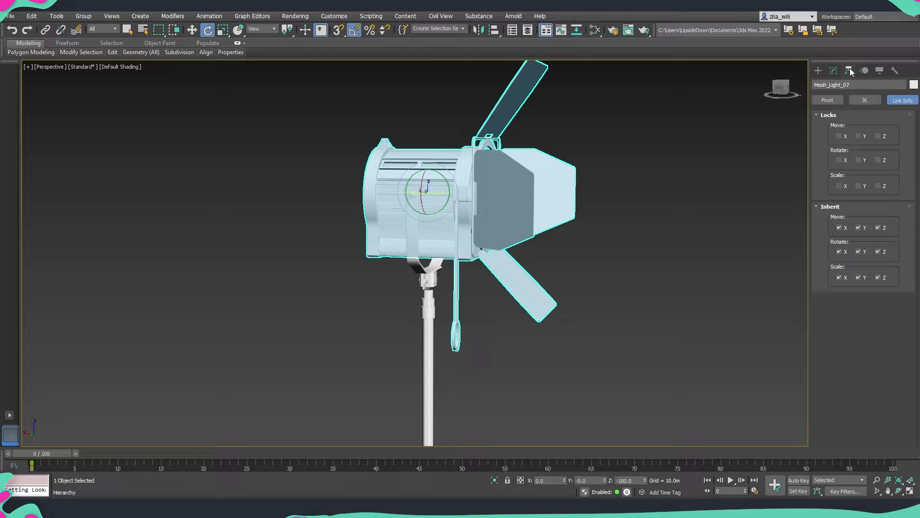
{"action": "key", "text": "w"}
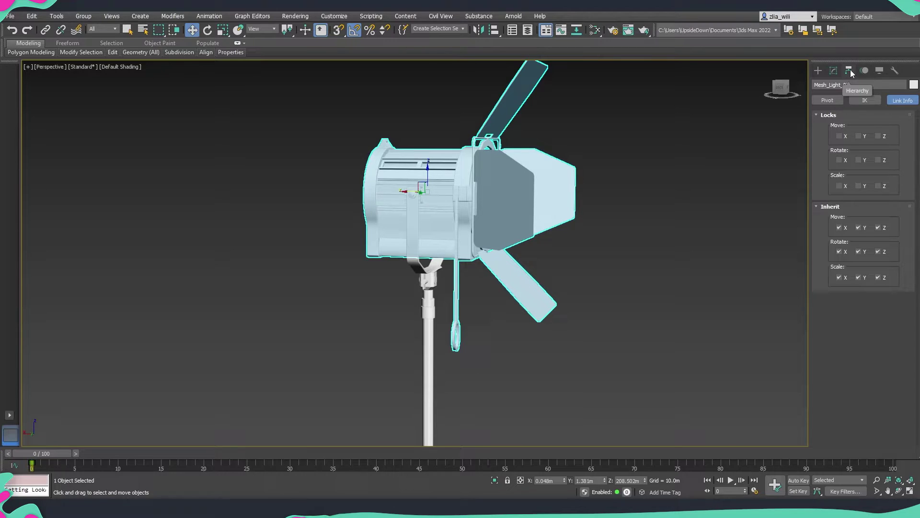
{"action": "left_click", "coordinate": [839, 136]}
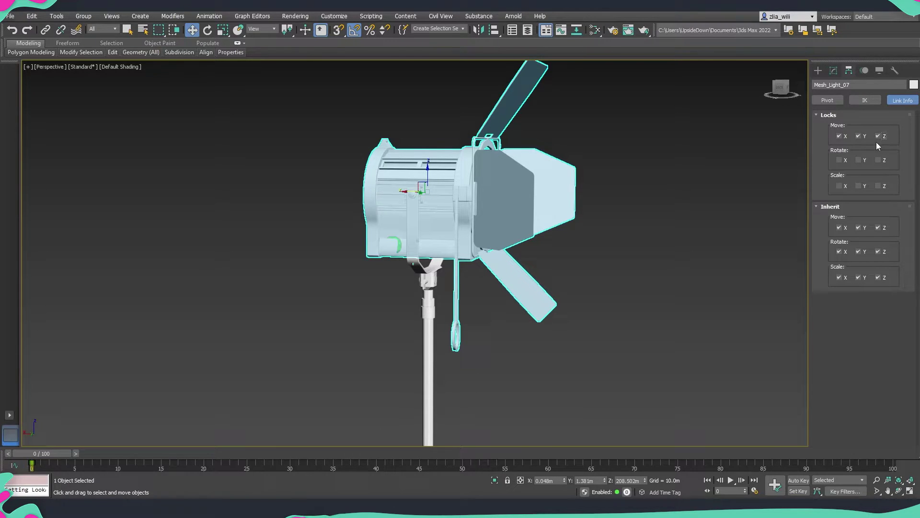
{"action": "left_click", "coordinate": [858, 160]}
Test the locks by spinning the lamp head around Z, then reselect it.
{"action": "middle_click_drag", "start_coordinate": [422, 209], "coordinate": [428, 198]}
{"action": "key", "text": "e"}
{"action": "left_click_drag", "start_coordinate": [430, 176], "coordinate": [491, 237]}
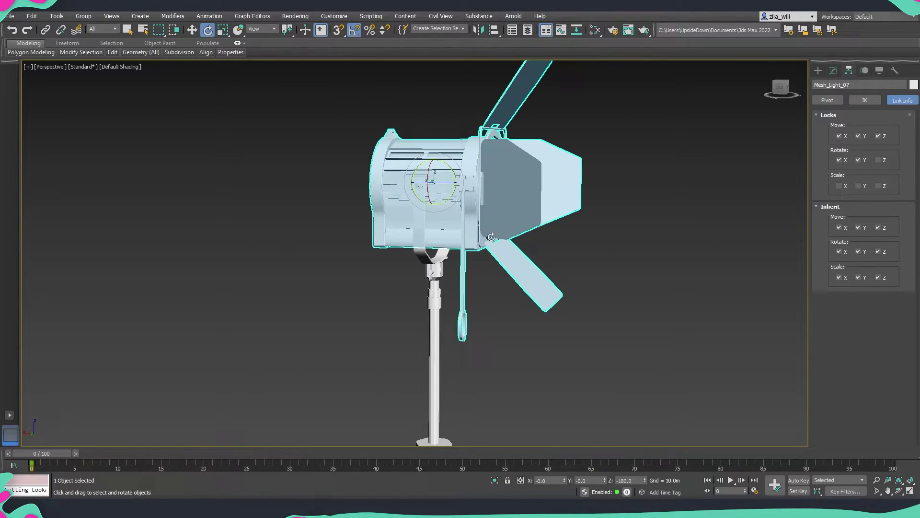
{"action": "left_click_drag", "start_coordinate": [451, 211], "coordinate": [577, 240]}
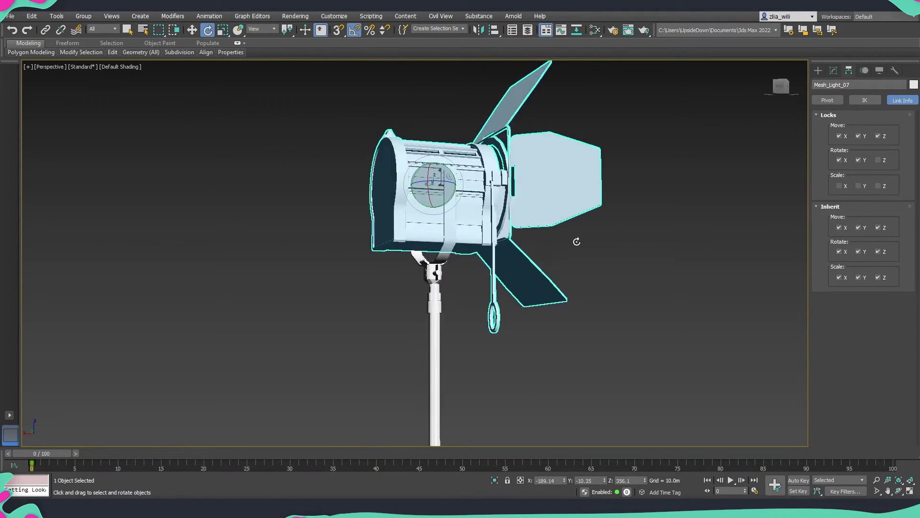
{"action": "scroll", "coordinate": [452, 291], "scroll_direction": "down", "scroll_amount": 3}
{"action": "left_click", "coordinate": [453, 282]}
{"action": "middle_click_drag", "start_coordinate": [453, 274], "coordinate": [503, 318], "text": "alt"}
{"action": "left_click", "coordinate": [464, 240]}
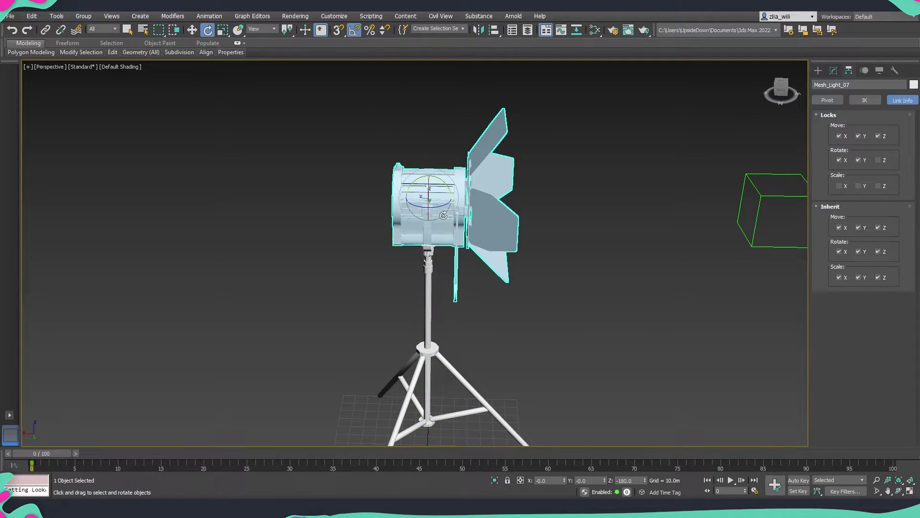
{"action": "left_click_drag", "start_coordinate": [463, 240], "coordinate": [542, 303]}
{"action": "right_click", "coordinate": [542, 303]}
{"action": "middle_click_drag", "start_coordinate": [542, 303], "coordinate": [456, 308]}
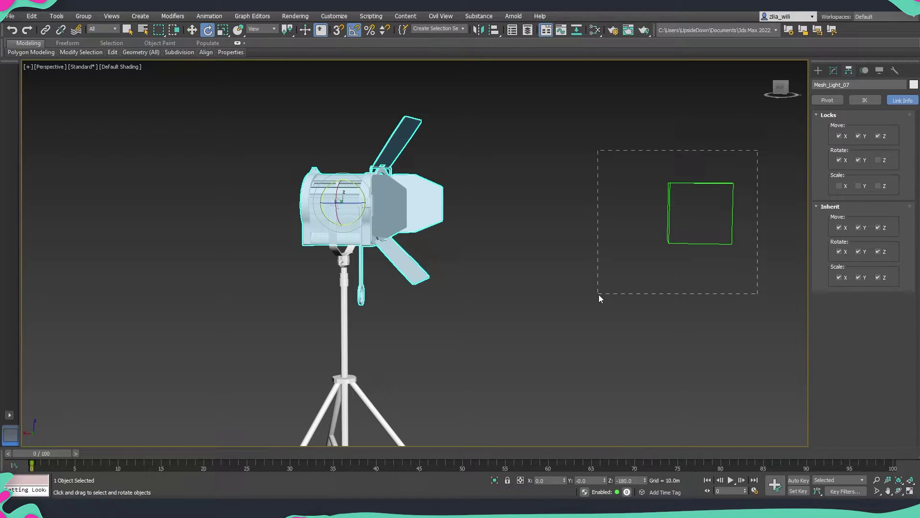
{"action": "left_click_drag", "start_coordinate": [599, 295], "coordinate": [599, 295]}
{"action": "middle_click_drag", "start_coordinate": [625, 295], "coordinate": [495, 301], "text": "alt"}
{"action": "key", "text": "w"}
{"action": "left_click", "coordinate": [293, 221]}
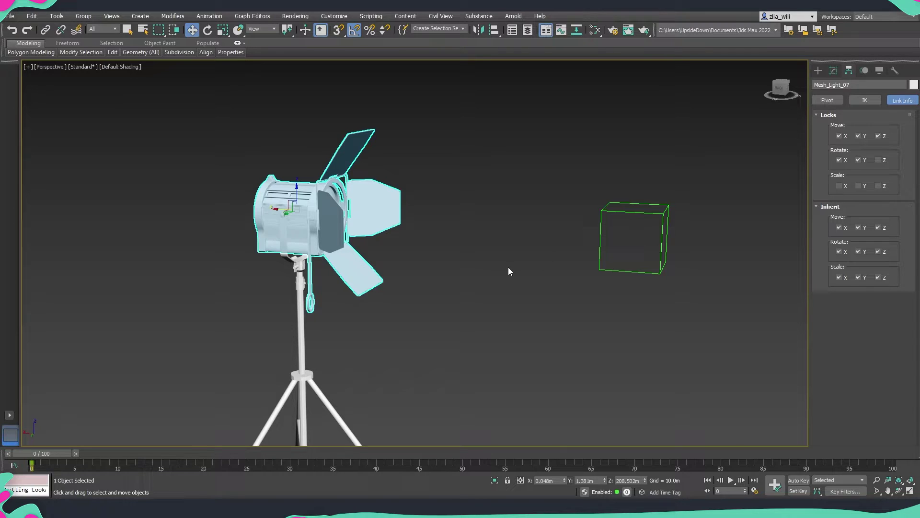
{"action": "middle_click_drag", "start_coordinate": [508, 271], "coordinate": [517, 267]}
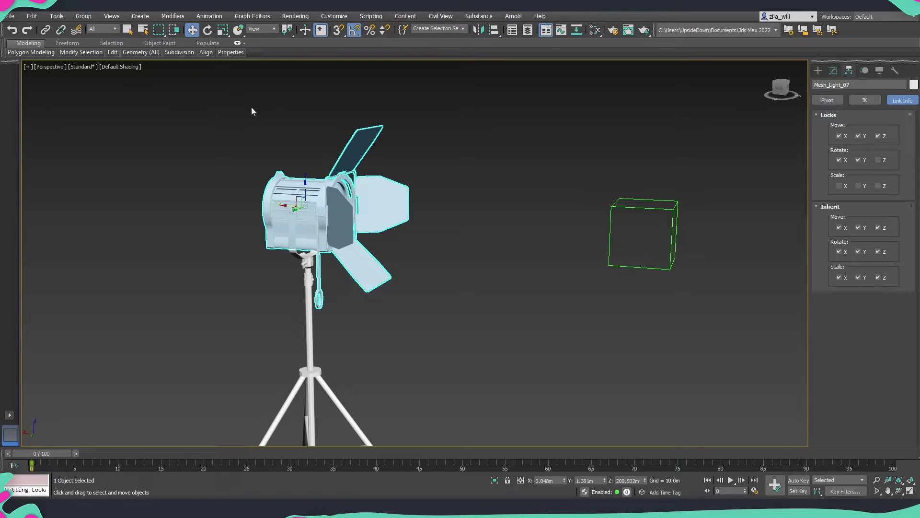
Apply a LookAt Constraint to the lamp head with Dummy001 as target, then select Dummy001.
{"action": "left_click", "coordinate": [211, 16]}
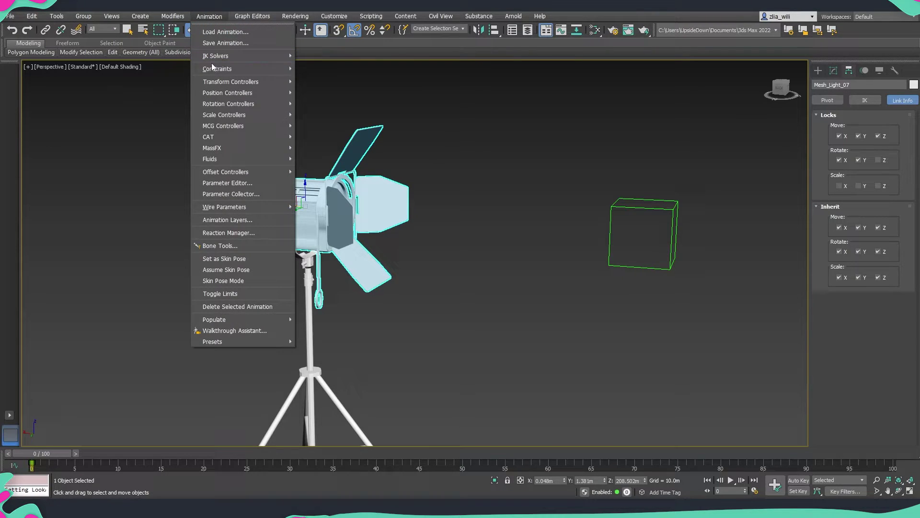
{"action": "mouse_move", "coordinate": [215, 69]}
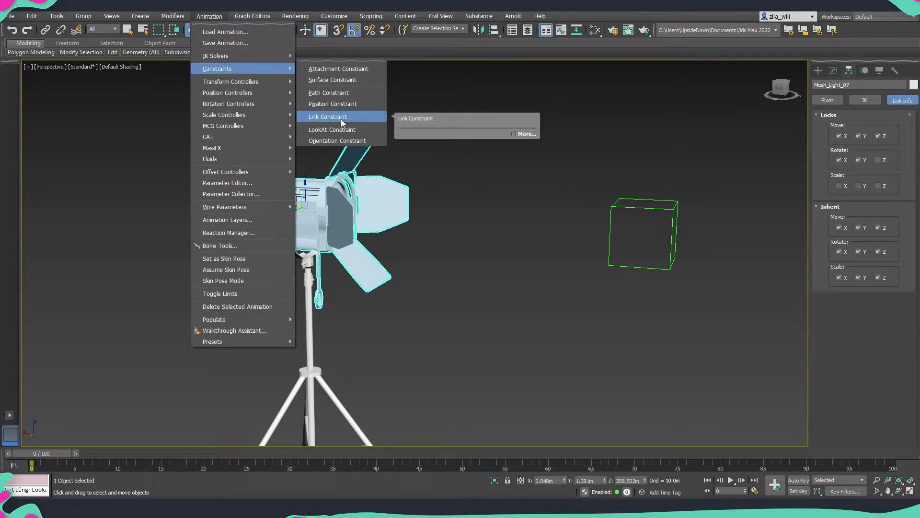
{"action": "left_click", "coordinate": [331, 130]}
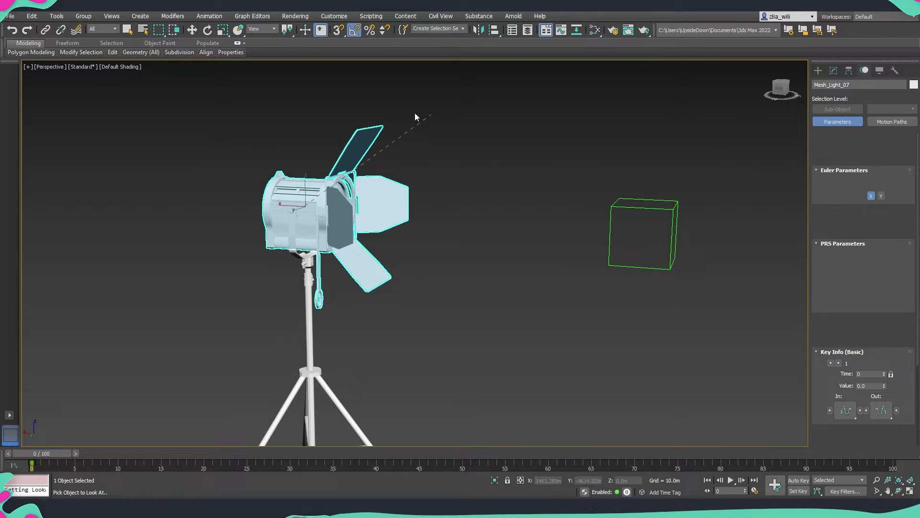
{"action": "left_click", "coordinate": [630, 207]}
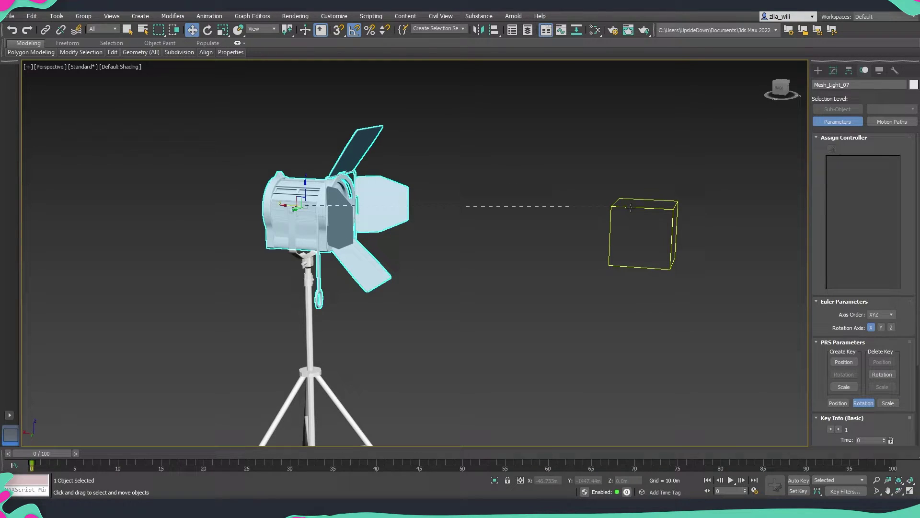
{"action": "right_click", "coordinate": [550, 243]}
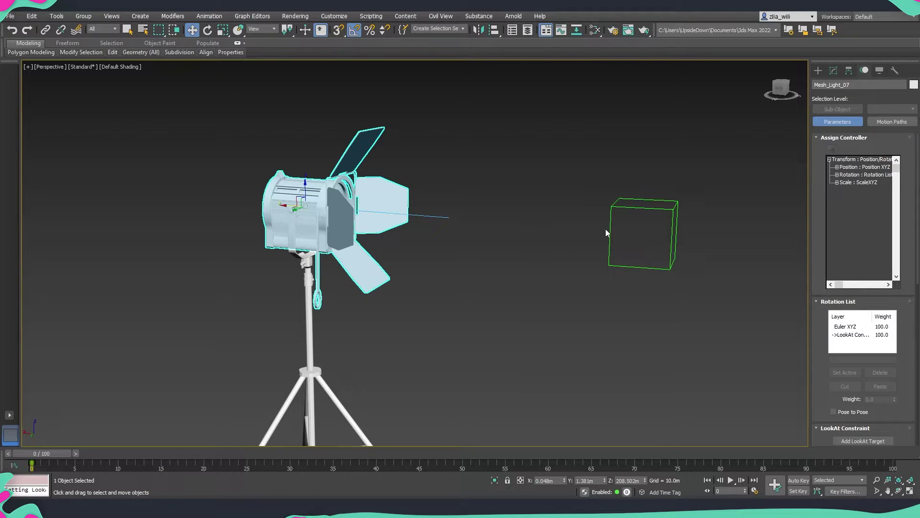
{"action": "left_click", "coordinate": [645, 243]}
{"action": "middle_click_drag", "start_coordinate": [646, 247], "coordinate": [582, 266]}
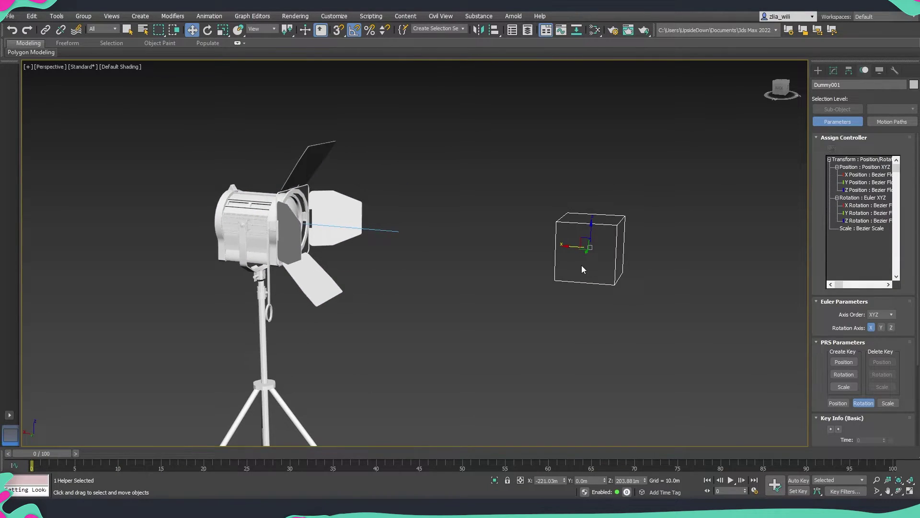
{"action": "left_click_drag", "start_coordinate": [581, 269], "coordinate": [195, 246]}
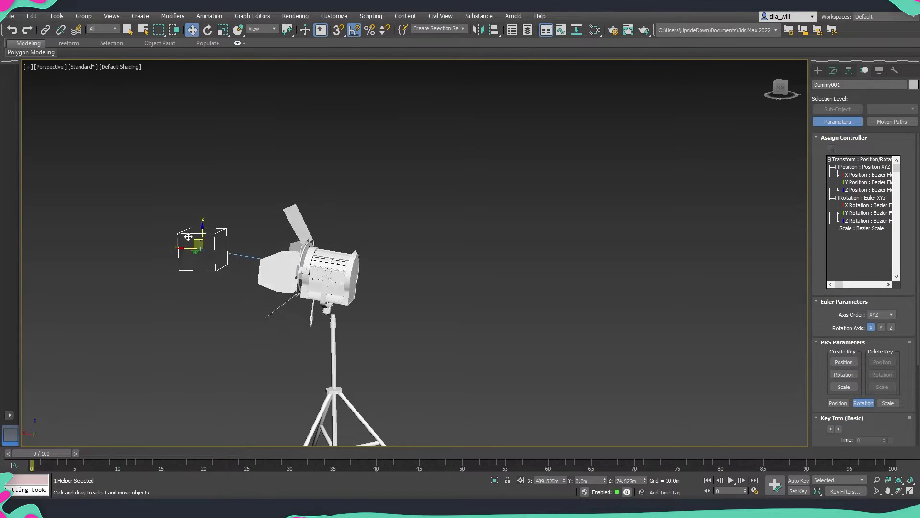
{"action": "scroll", "coordinate": [352, 325], "scroll_direction": "up", "scroll_amount": 3}
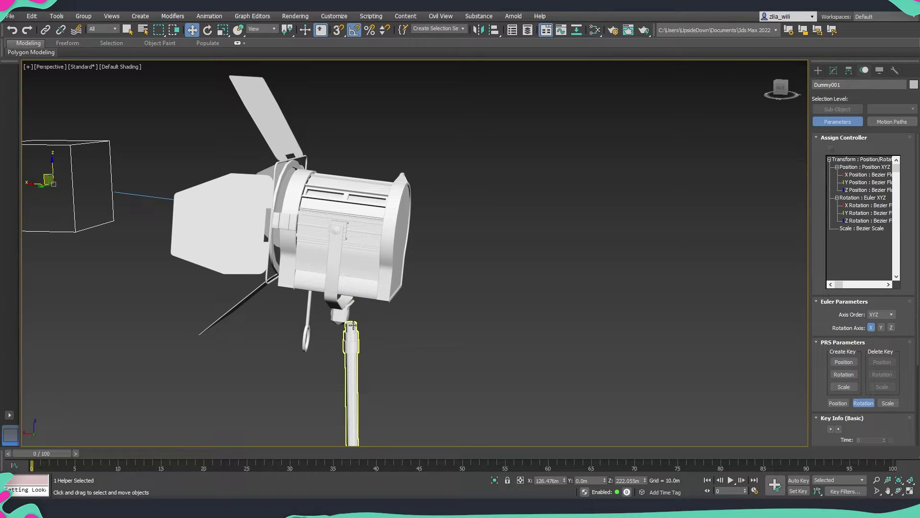
{"action": "scroll", "coordinate": [354, 325], "scroll_direction": "down", "scroll_amount": 5}
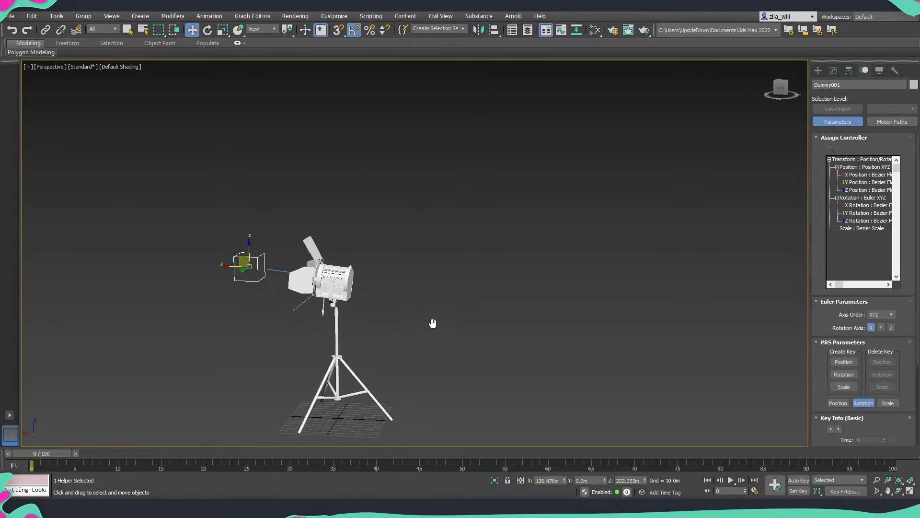
{"action": "key", "text": "ctrl+z"}
{"action": "key", "text": "ctrl+z"}
{"action": "key", "text": "ctrl+z"}
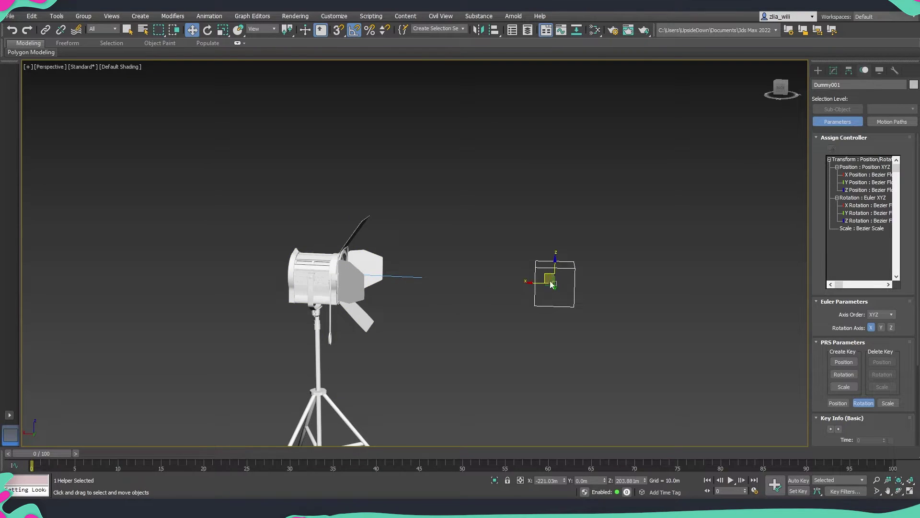
{"action": "scroll", "coordinate": [473, 294], "scroll_direction": "up", "scroll_amount": 1}
{"action": "scroll", "coordinate": [512, 293], "scroll_direction": "up", "scroll_amount": 1}
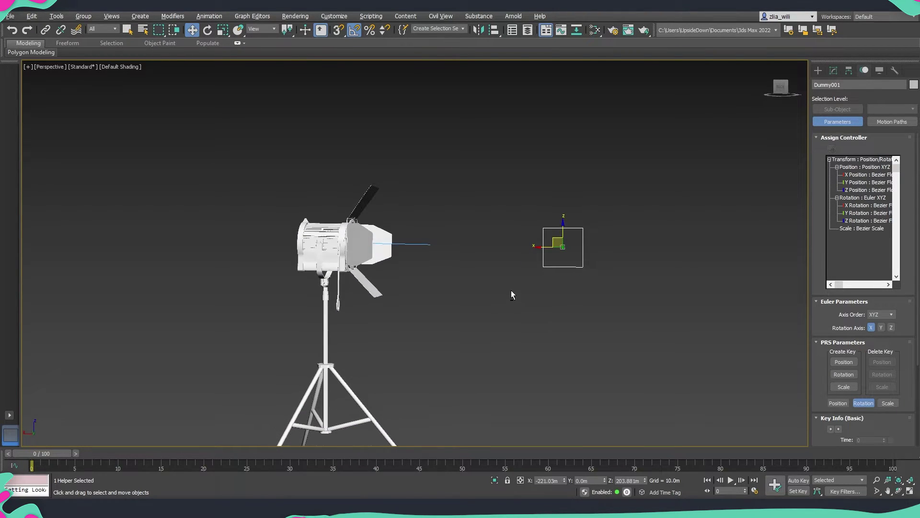
Select Object002 and bring up its Hierarchy Link Info inheritance settings.
{"action": "left_click", "coordinate": [324, 277]}
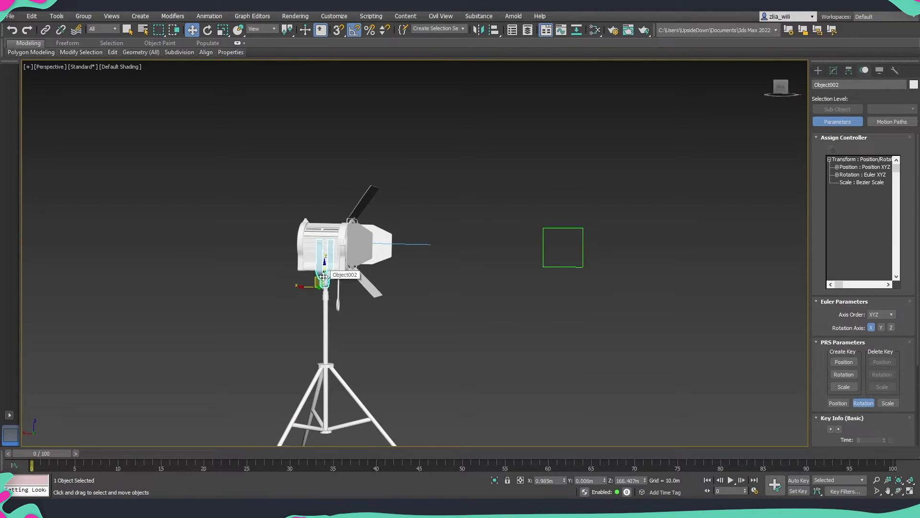
{"action": "left_click", "coordinate": [850, 71]}
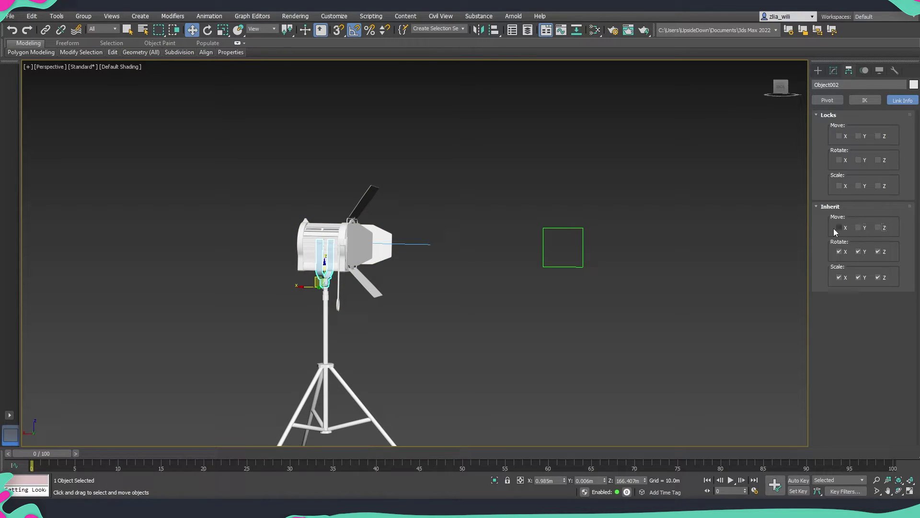
Uncheck Inherit Rotate Y on Object002, then drag Dummy001 around beside the lamp head.
{"action": "left_click", "coordinate": [859, 251]}
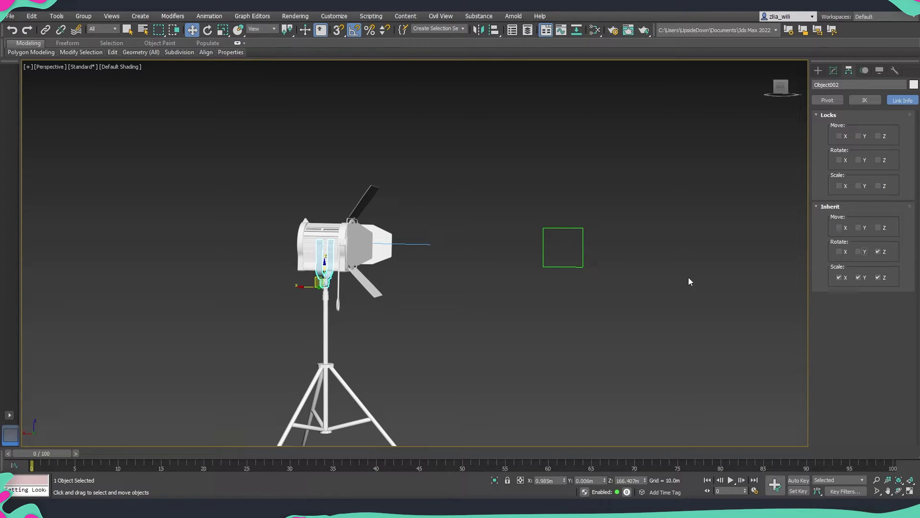
{"action": "left_click", "coordinate": [580, 254]}
{"action": "middle_click_drag", "start_coordinate": [592, 251], "coordinate": [565, 249], "text": "alt"}
{"action": "left_click_drag", "start_coordinate": [559, 249], "coordinate": [585, 250]}
{"action": "middle_click_drag", "start_coordinate": [585, 250], "coordinate": [583, 230], "text": "alt"}
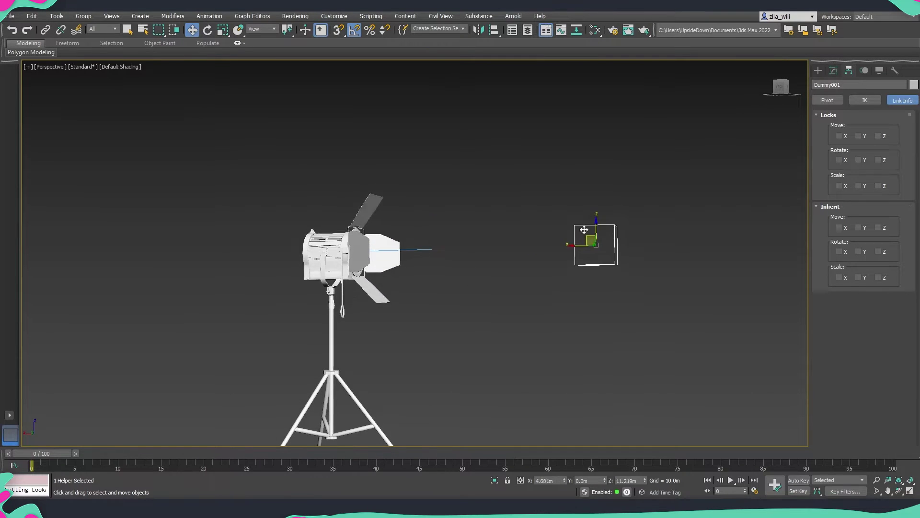
{"action": "left_click_drag", "start_coordinate": [584, 229], "coordinate": [508, 250]}
Move Dummy001 to new spots from front and back views, confirming the lamp head follows it.
{"action": "middle_click_drag", "start_coordinate": [432, 285], "coordinate": [522, 217], "text": "alt"}
{"action": "left_click_drag", "start_coordinate": [521, 217], "coordinate": [733, 308]}
{"action": "middle_click_drag", "start_coordinate": [648, 296], "coordinate": [564, 237]}
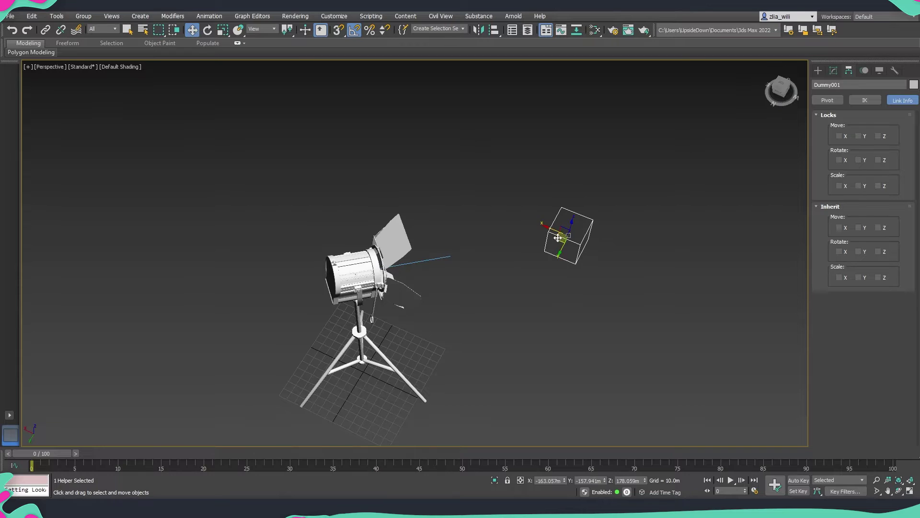
{"action": "left_click_drag", "start_coordinate": [564, 236], "coordinate": [578, 302]}
{"action": "middle_click_drag", "start_coordinate": [577, 302], "coordinate": [596, 315], "text": "alt"}
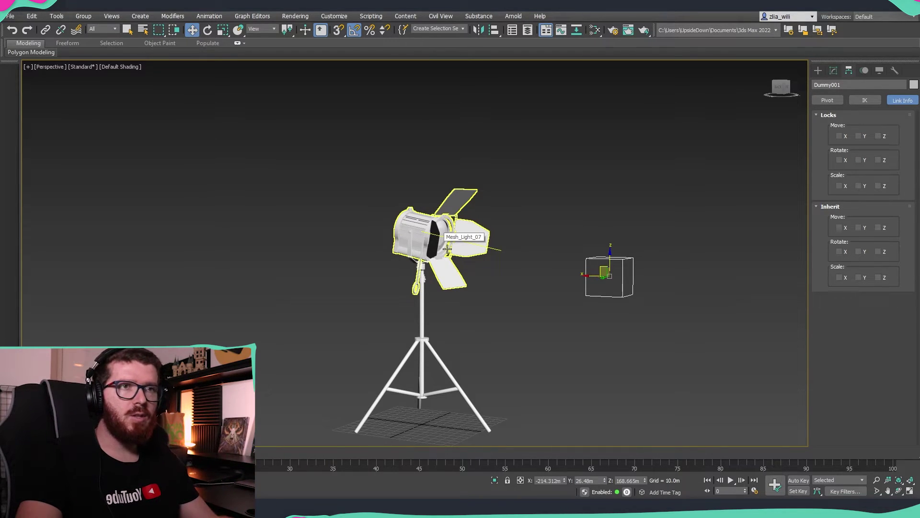
{"action": "scroll", "coordinate": [447, 249], "scroll_direction": "down", "scroll_amount": 3}
{"action": "middle_click_drag", "start_coordinate": [448, 248], "coordinate": [252, 257], "text": "alt"}
{"action": "middle_click_drag", "start_coordinate": [741, 166], "coordinate": [520, 248]}
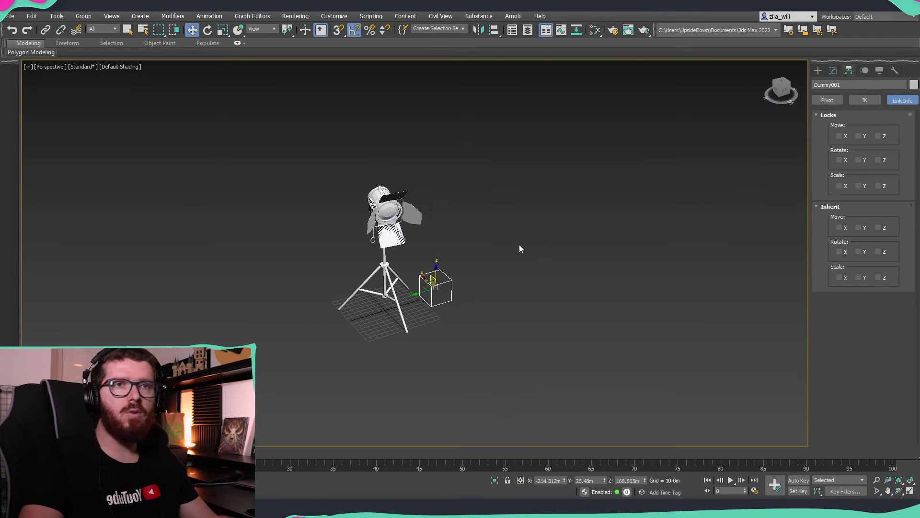
{"action": "scroll", "coordinate": [398, 229], "scroll_direction": "up", "scroll_amount": 3}
{"action": "middle_click_drag", "start_coordinate": [442, 200], "coordinate": [547, 263], "text": "alt"}
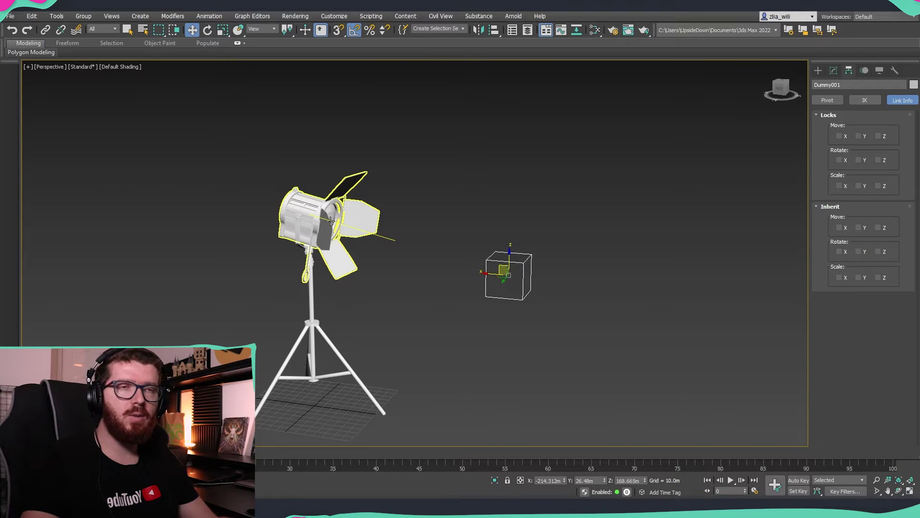
{"action": "middle_click_drag", "start_coordinate": [365, 257], "coordinate": [401, 238], "text": "alt"}
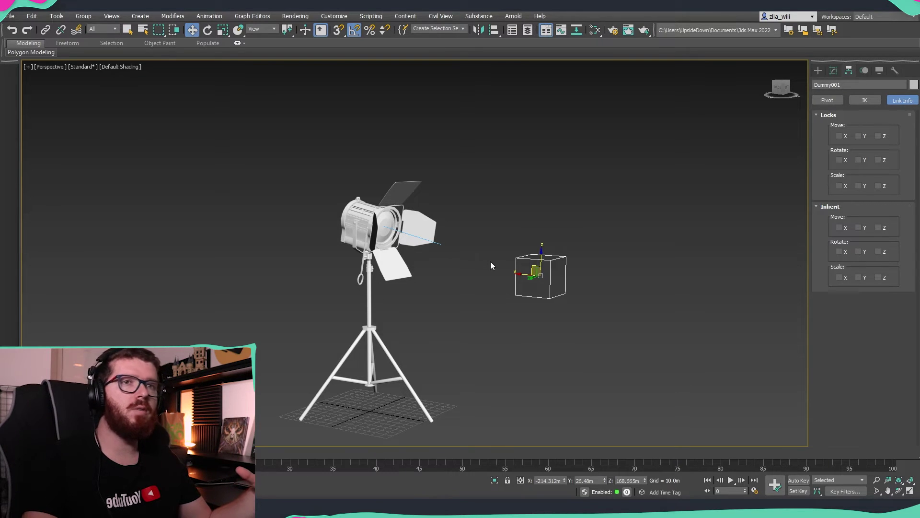
{"action": "middle_click_drag", "start_coordinate": [490, 261], "coordinate": [507, 233]}
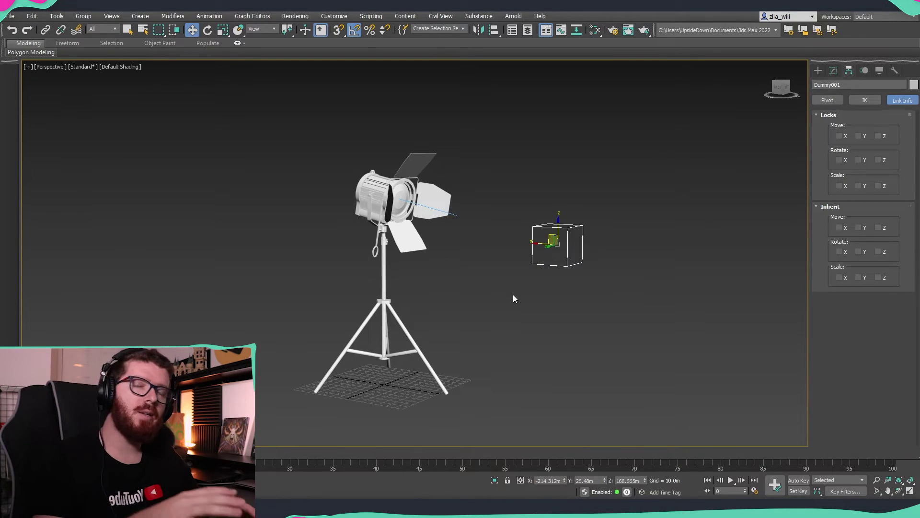